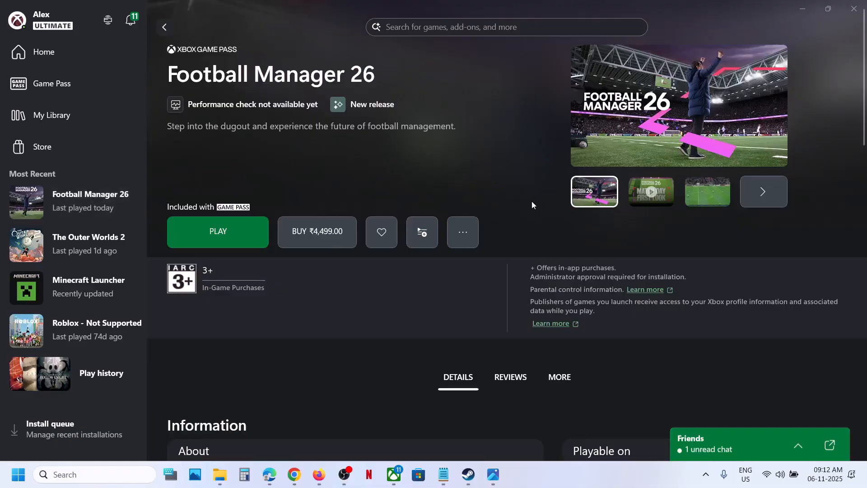
- Show Football Manager 26's installation files via its Manage options in the Xbox app
{"action": "left_click", "coordinate": [463, 232]}
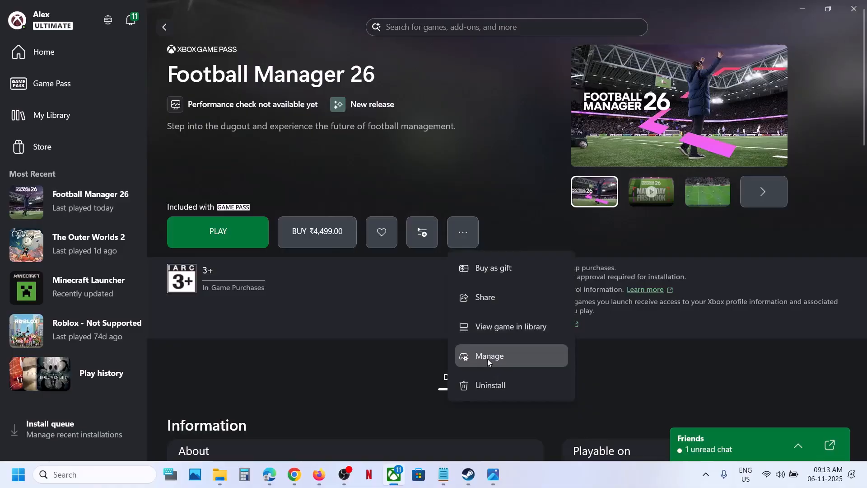
{"action": "left_click", "coordinate": [486, 358]}
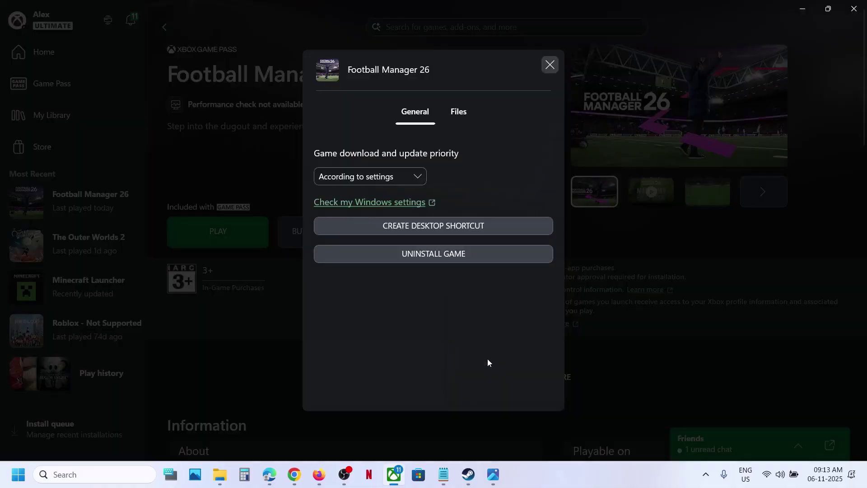
{"action": "left_click", "coordinate": [458, 112]}
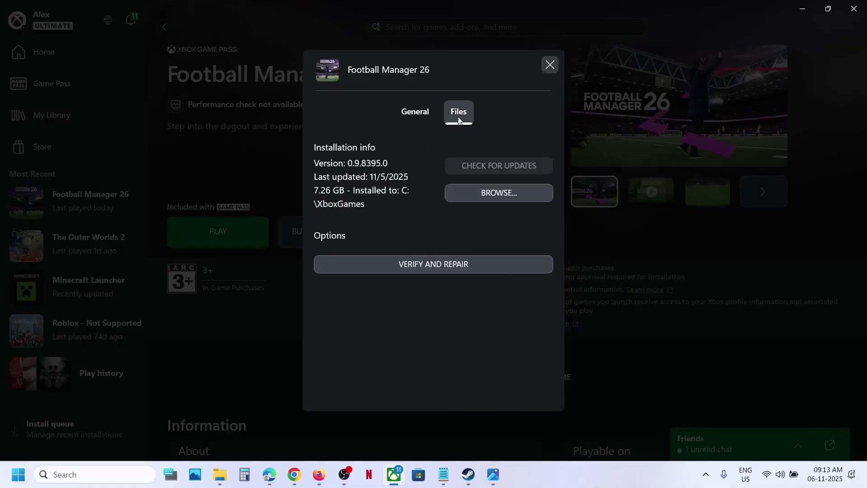
- Browse into C:\XboxGames\Football Manager 26\Content and select the fm application
{"action": "left_click", "coordinate": [487, 195]}
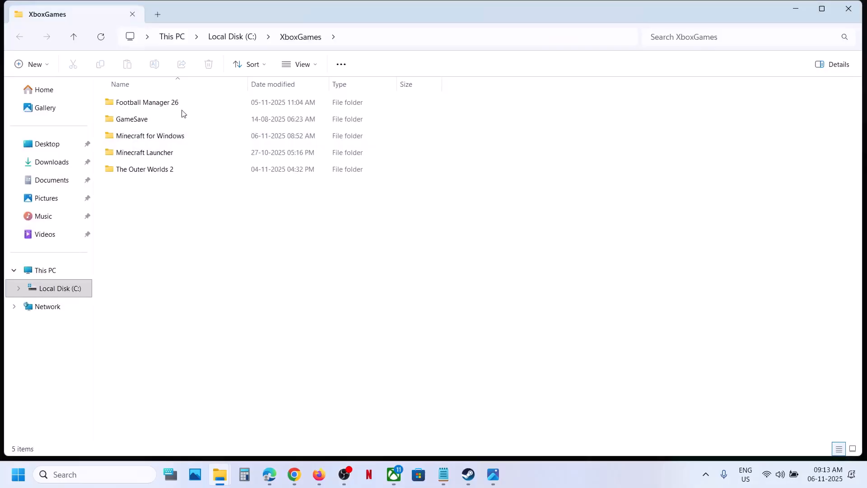
{"action": "left_click", "coordinate": [158, 103]}
{"action": "double_click", "coordinate": [158, 103]}
{"action": "double_click", "coordinate": [158, 103]}
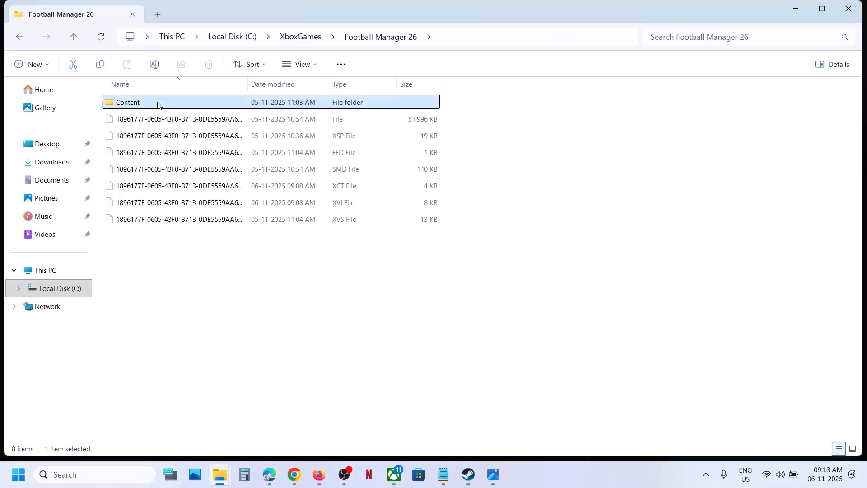
{"action": "scroll", "coordinate": [162, 271], "scroll_direction": "down", "scroll_amount": 1}
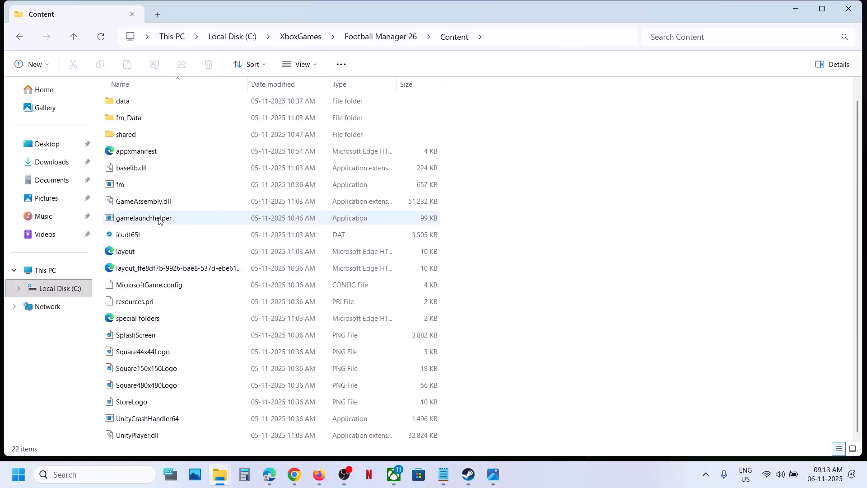
{"action": "left_click", "coordinate": [132, 184]}
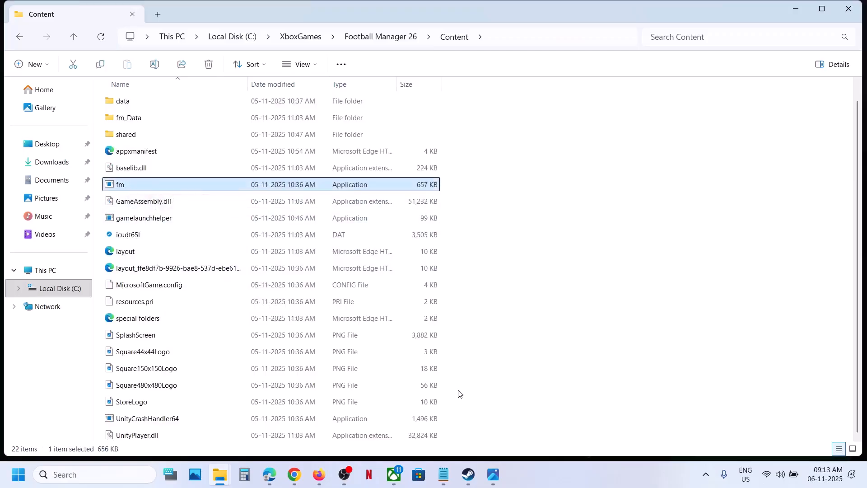
- In Steam's Add a Non-Steam Game list, mark App Recovery for adding to the library
{"action": "left_click", "coordinate": [468, 474]}
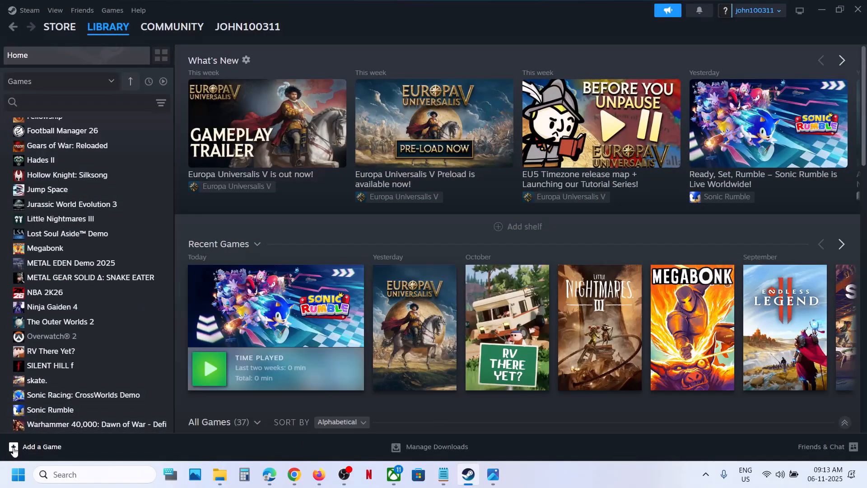
{"action": "left_click", "coordinate": [14, 447]}
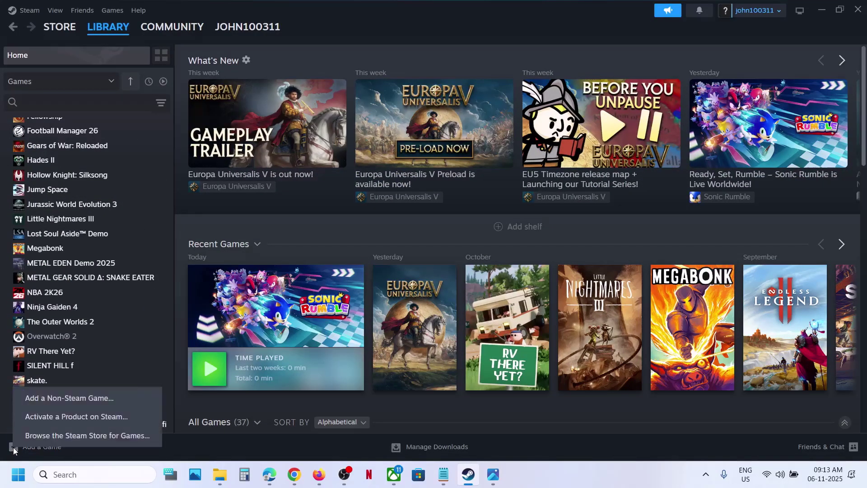
{"action": "left_click", "coordinate": [69, 398]}
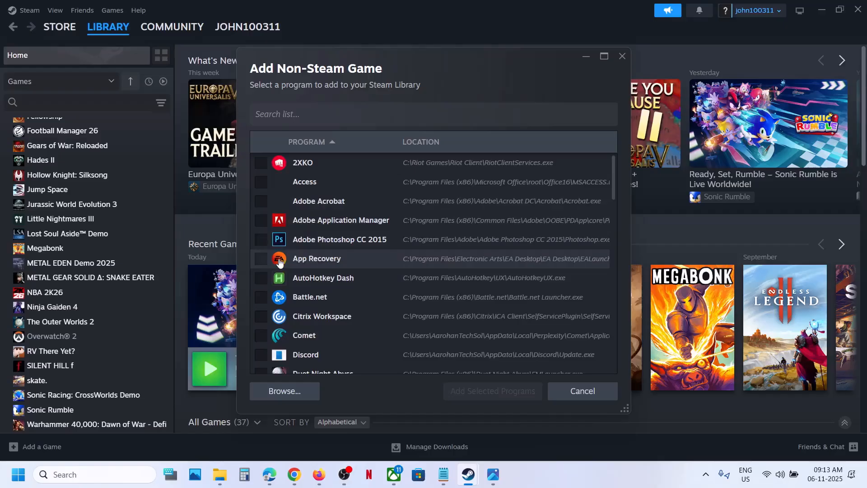
{"action": "left_click", "coordinate": [262, 259]}
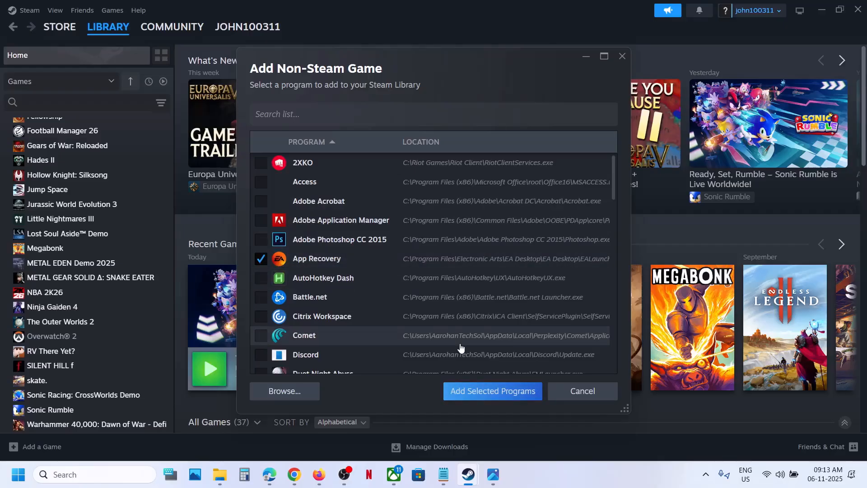
- Add App Recovery to the library and bring up its shortcut Properties at the Target field
{"action": "left_click", "coordinate": [501, 390]}
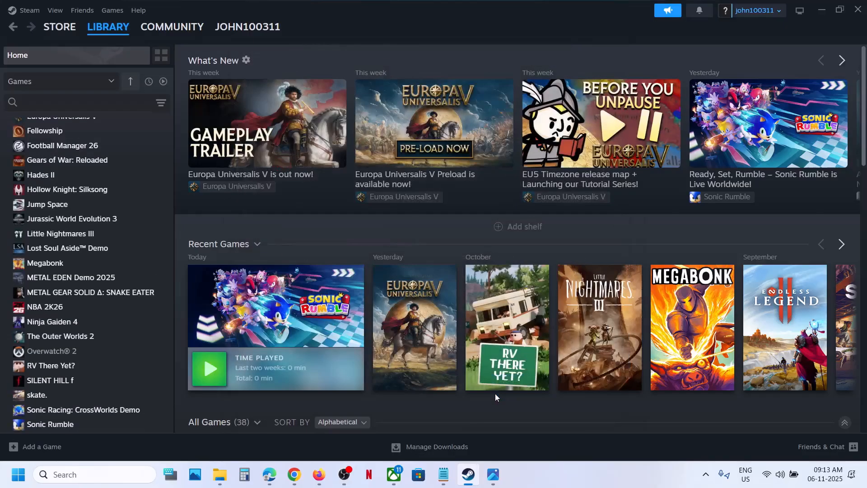
{"action": "left_click", "coordinate": [43, 139]}
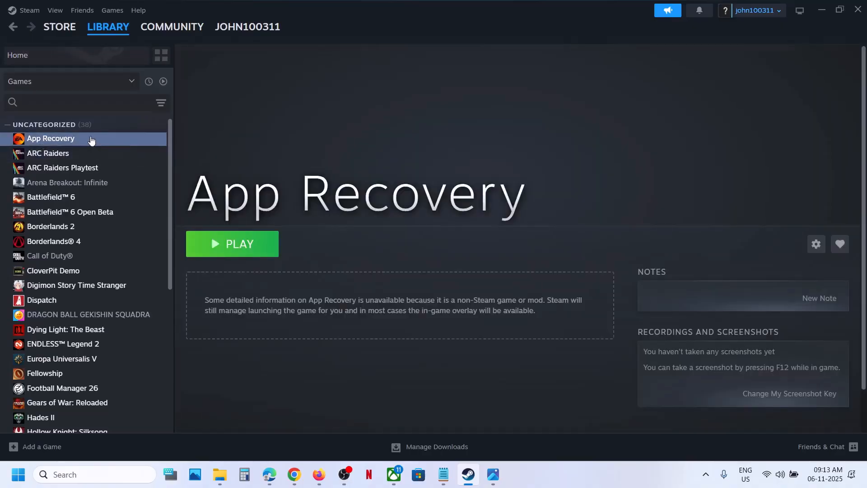
{"action": "right_click", "coordinate": [89, 141]}
{"action": "left_click", "coordinate": [116, 222]}
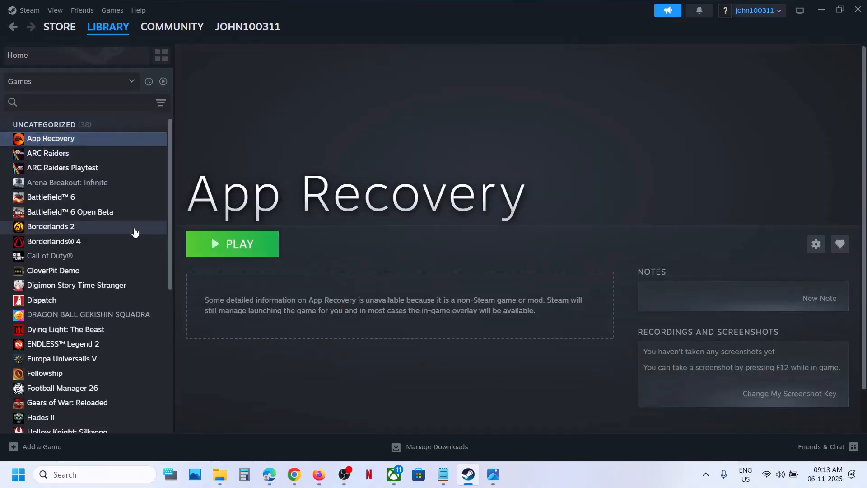
{"action": "left_click", "coordinate": [362, 195]}
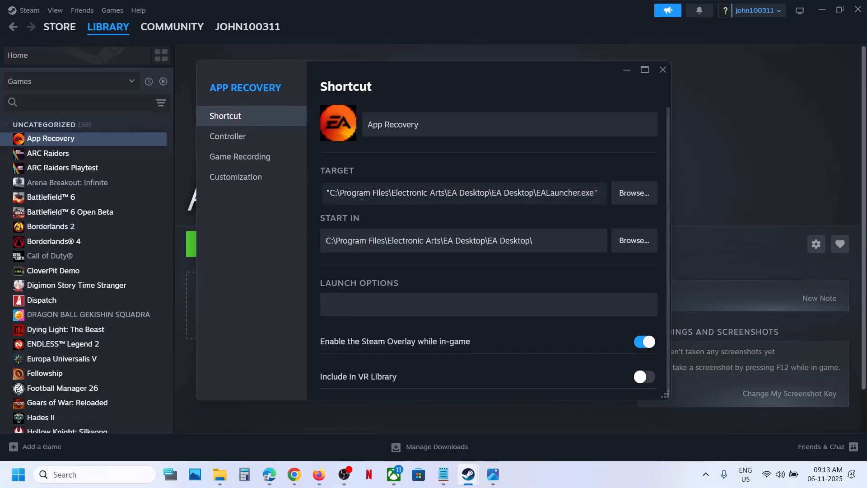
- Copy the Content folder's full path from the Explorer address bar and return to Steam
{"action": "left_click", "coordinate": [220, 474]}
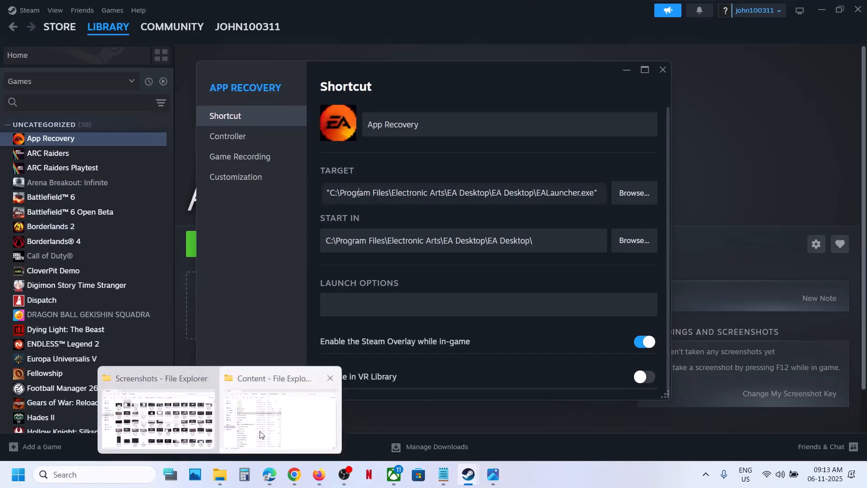
{"action": "left_click", "coordinate": [281, 410]}
{"action": "left_click", "coordinate": [502, 37]}
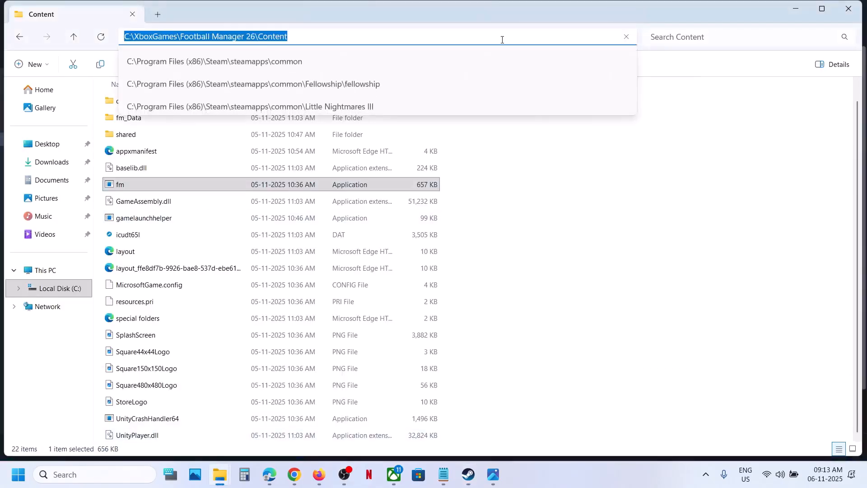
{"action": "key", "text": "Escape"}
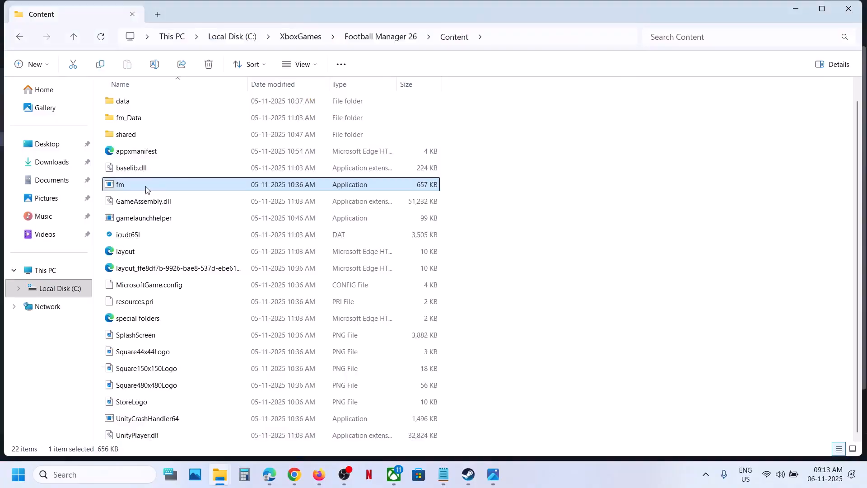
{"action": "left_click", "coordinate": [505, 36]}
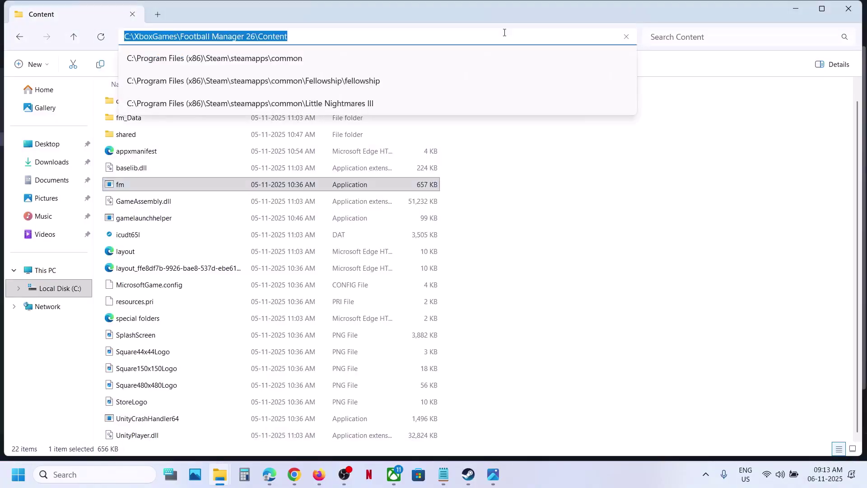
{"action": "right_click", "coordinate": [273, 39]}
{"action": "left_click", "coordinate": [306, 70]}
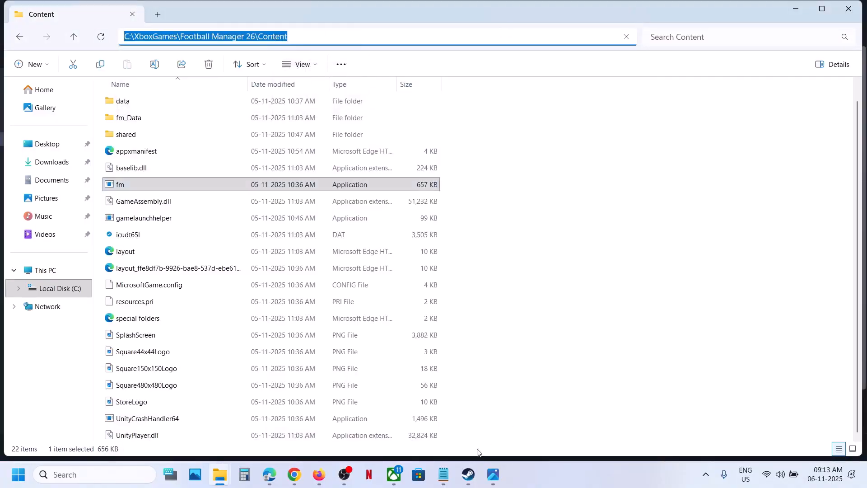
{"action": "left_click", "coordinate": [469, 474]}
- Set the shortcut target to C:\XboxGames\Football Manager 26\Content\fm, taking the fm name from Explorer
{"action": "left_click", "coordinate": [513, 432]}
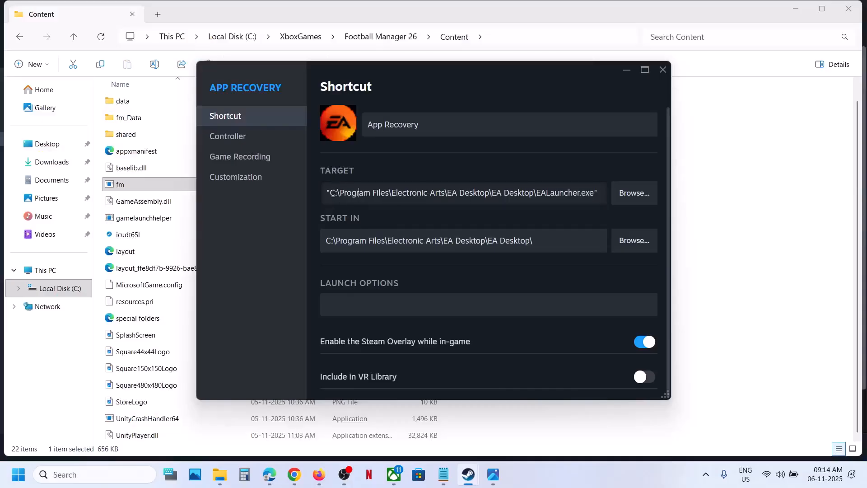
{"action": "left_click_drag", "start_coordinate": [330, 192], "coordinate": [596, 198]}
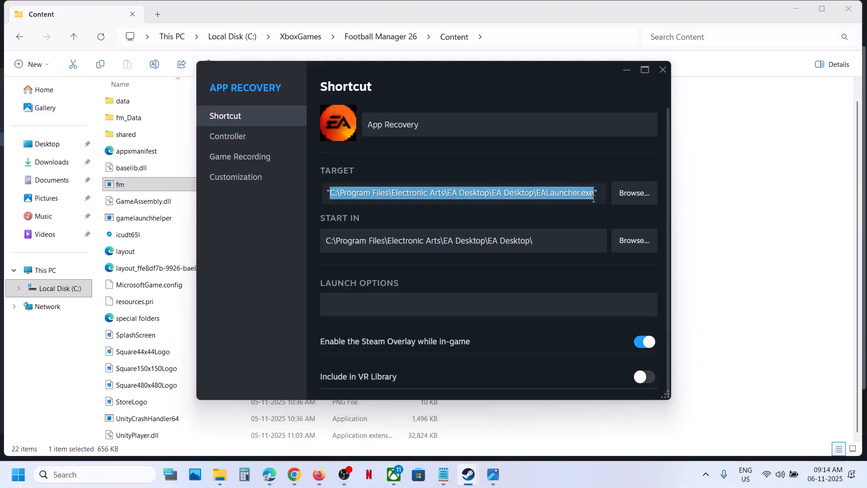
{"action": "type", "text": "C:\\XboxGames\\Football Manager 26\\Content"}
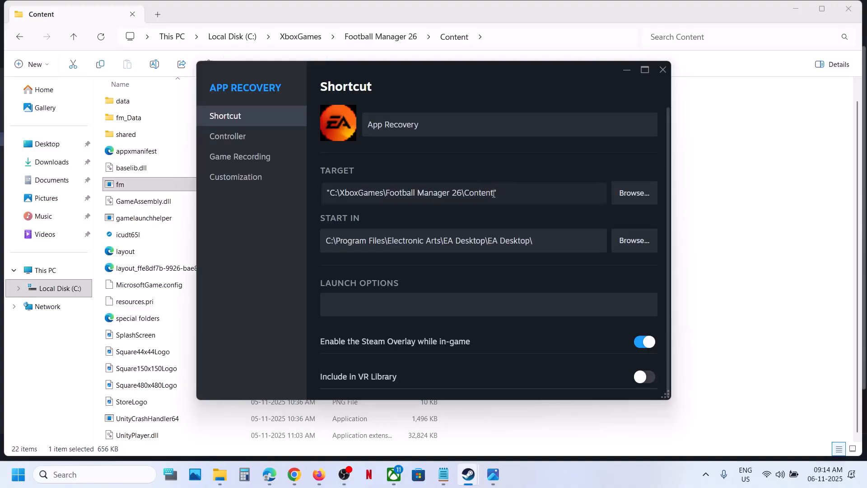
{"action": "left_click", "coordinate": [123, 187]}
{"action": "right_click", "coordinate": [123, 187]}
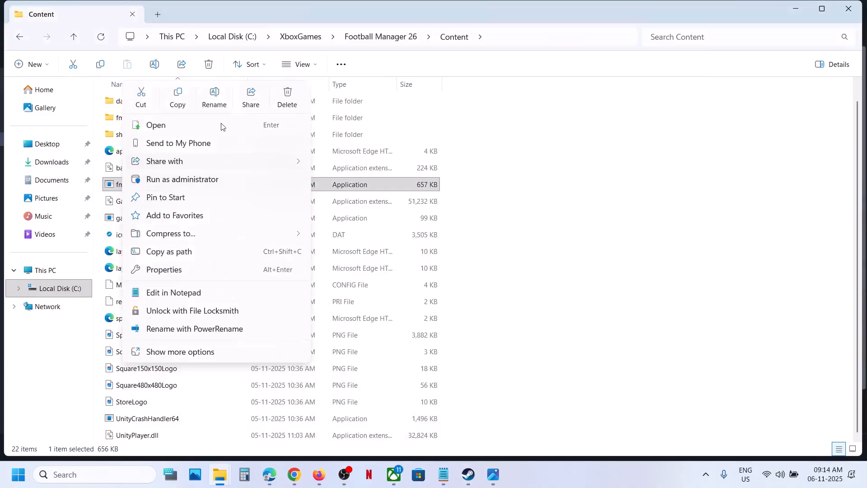
{"action": "left_click", "coordinate": [215, 95]}
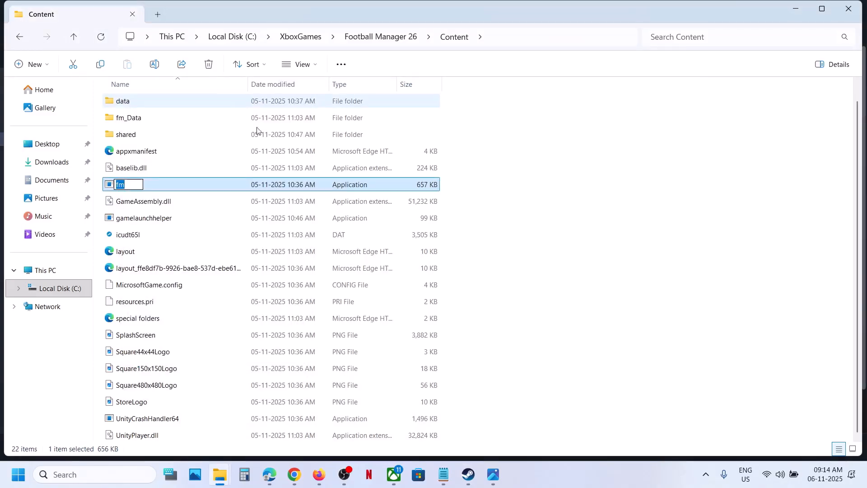
{"action": "mouse_move", "coordinate": [468, 474]}
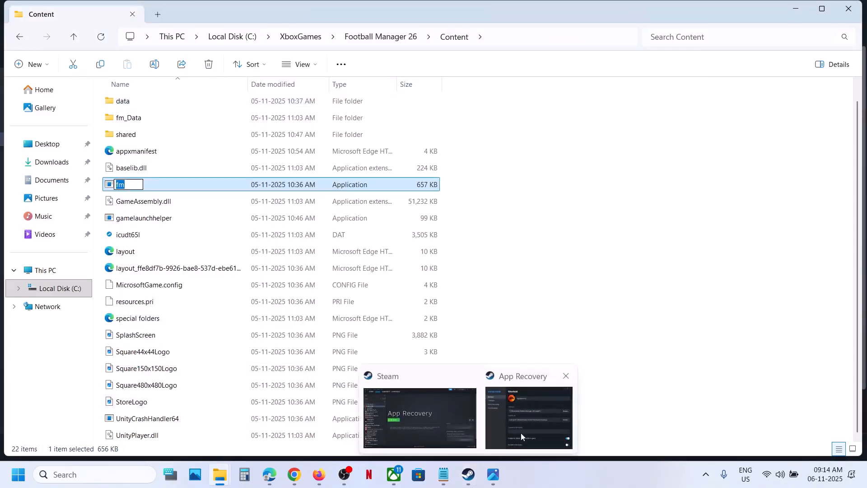
{"action": "left_click", "coordinate": [529, 437]}
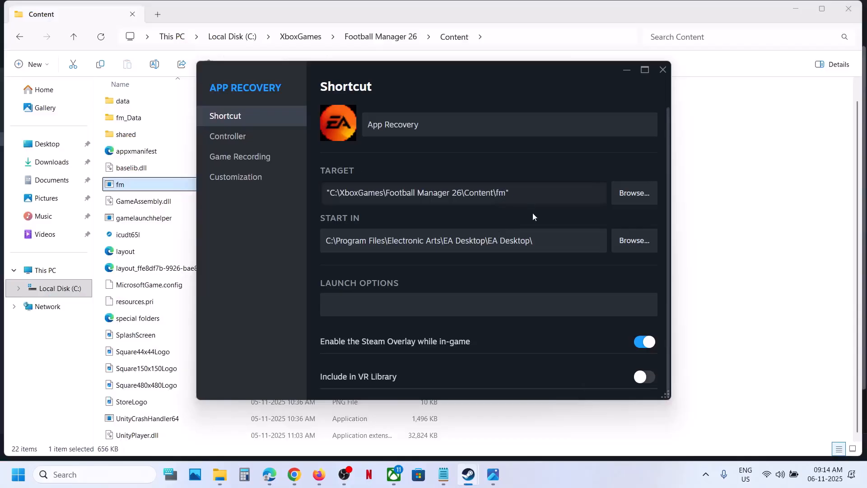
- Clear the EA Desktop start-in folder and rename the shortcut from App Recovery to Football Manager 26
{"action": "left_click_drag", "start_coordinate": [542, 239], "coordinate": [322, 250]}
{"action": "key", "text": "BackSpace"}
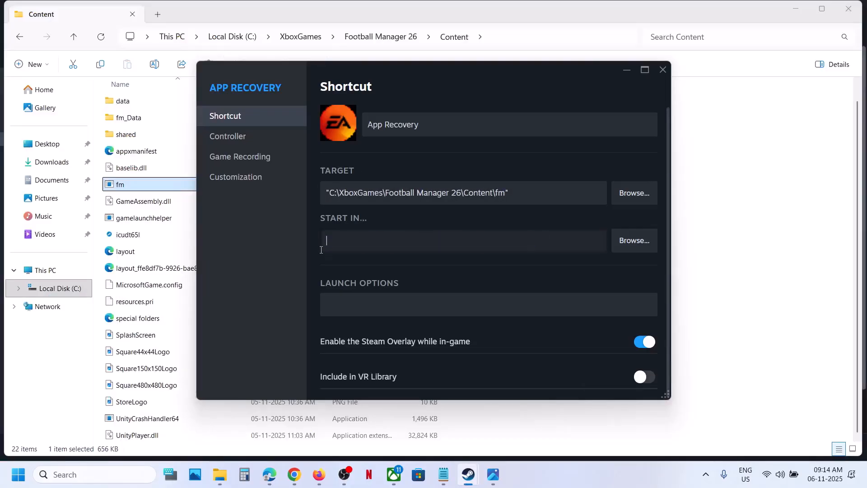
{"action": "left_click_drag", "start_coordinate": [444, 124], "coordinate": [359, 127]}
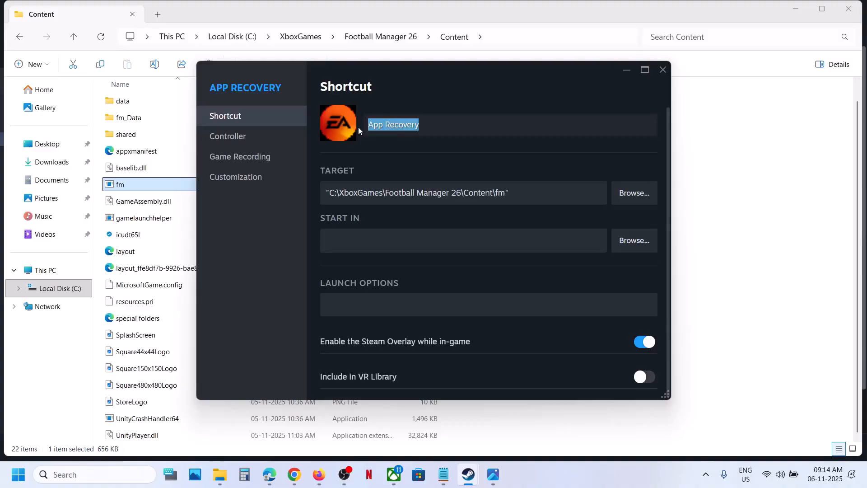
{"action": "type", "text": "Fotb"}
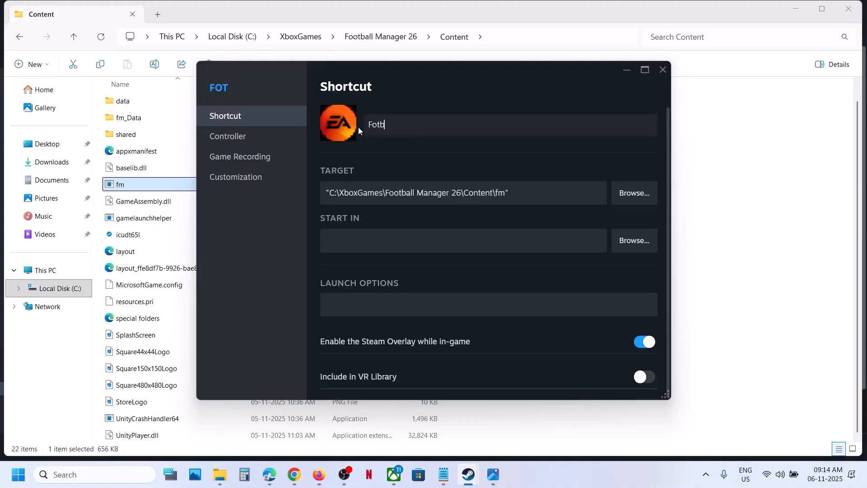
{"action": "type", "text": "all"}
{"action": "key", "text": "BackSpace"}
{"action": "key", "text": "BackSpace"}
{"action": "key", "text": "BackSpace"}
{"action": "type", "text": "otbal"}
{"action": "type", "text": "l Manage"}
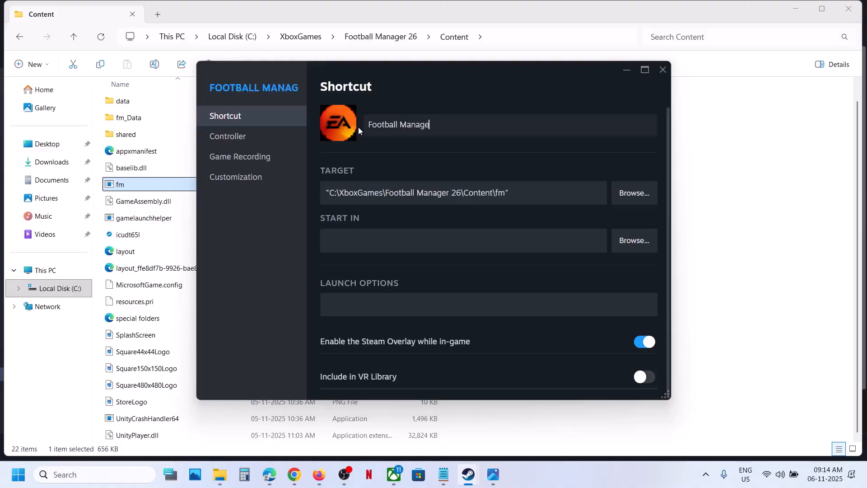
{"action": "type", "text": "r 2"}
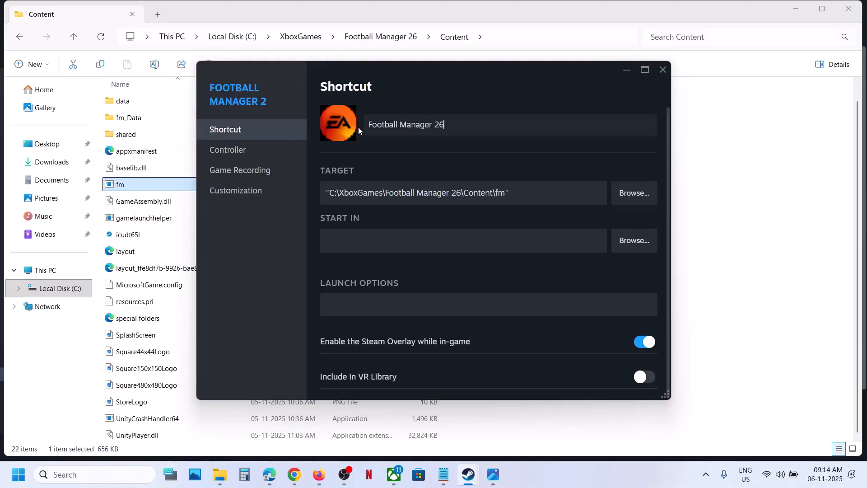
{"action": "type", "text": "6"}
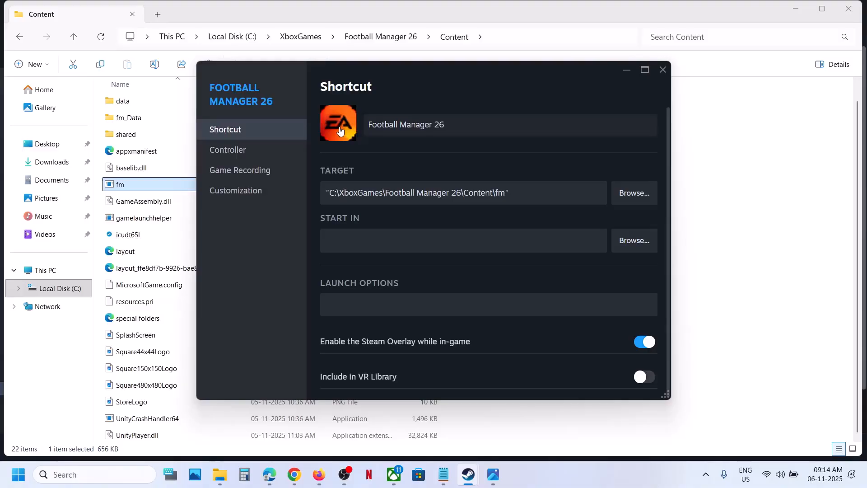
{"action": "left_click", "coordinate": [339, 123]}
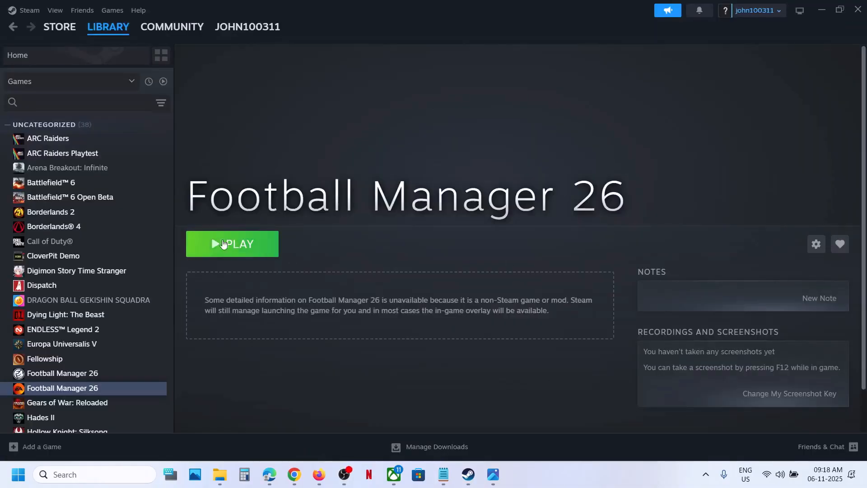
- Launch Football Manager 26 from its library page with Play
{"action": "left_click", "coordinate": [244, 252]}
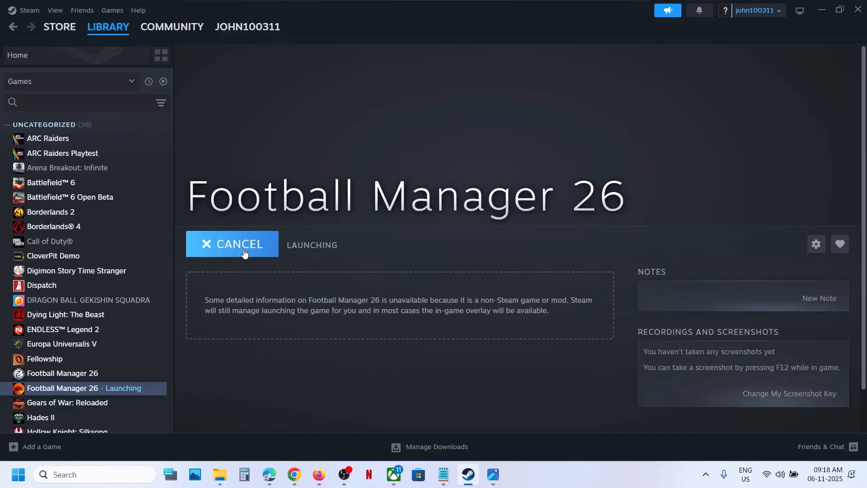